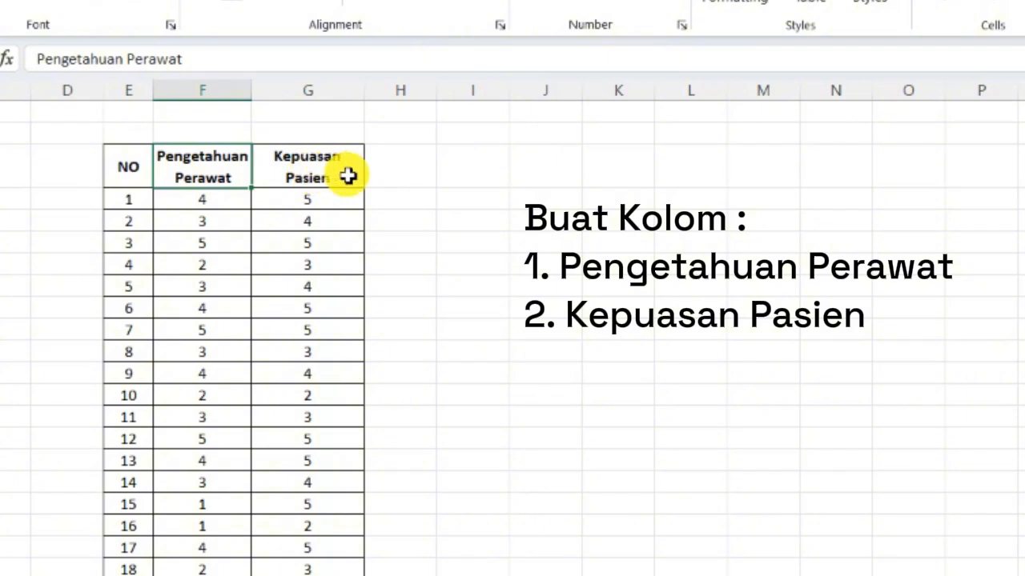
# Review the Pengetahuan Perawat and Kepuasan Pasien score columns in the worksheet.
pyautogui.click(344, 174)
pyautogui.click(541, 222)
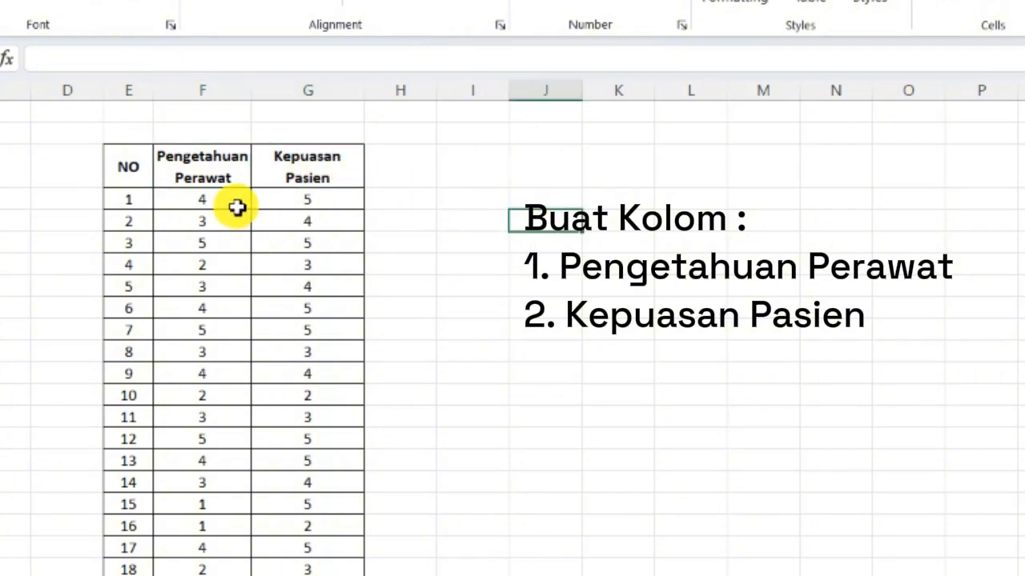
pyautogui.moveTo(231, 201); pyautogui.dragTo(258, 536)
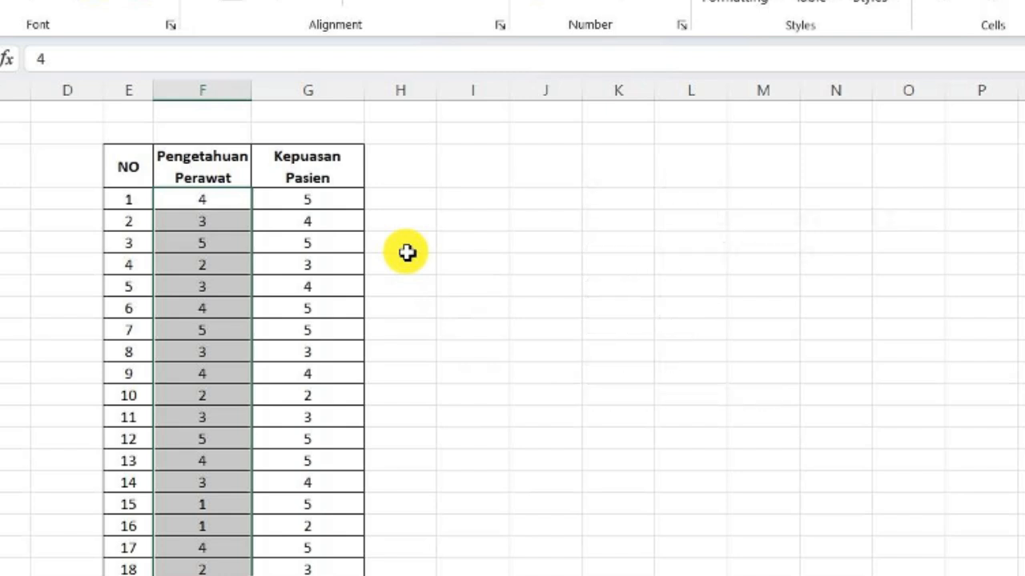
pyautogui.moveTo(338, 199); pyautogui.dragTo(345, 569)
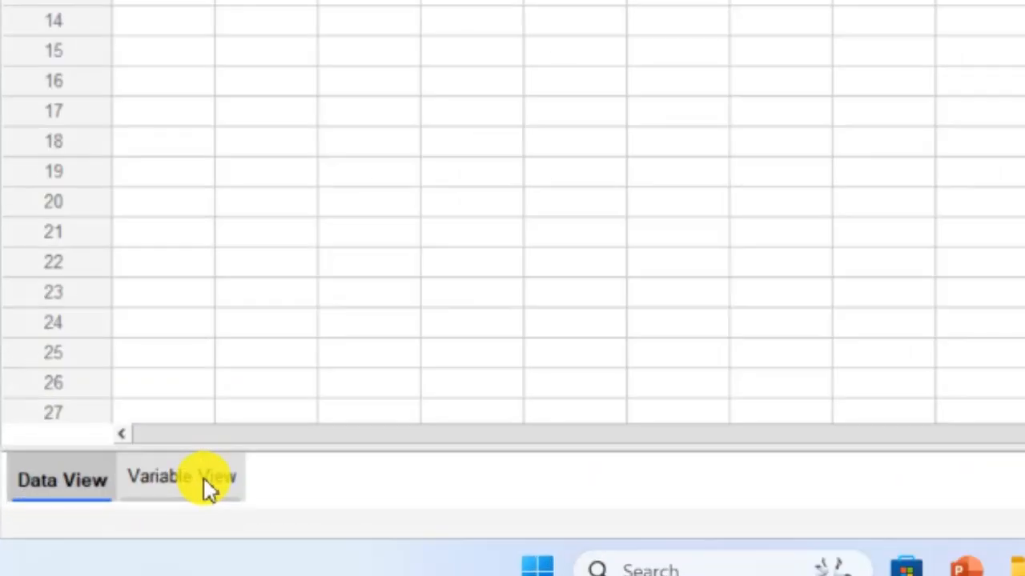
# Switch to the variable definitions in SPSS and define a numeric variable X in row 1 with 0 decimals.
pyautogui.click(206, 484)
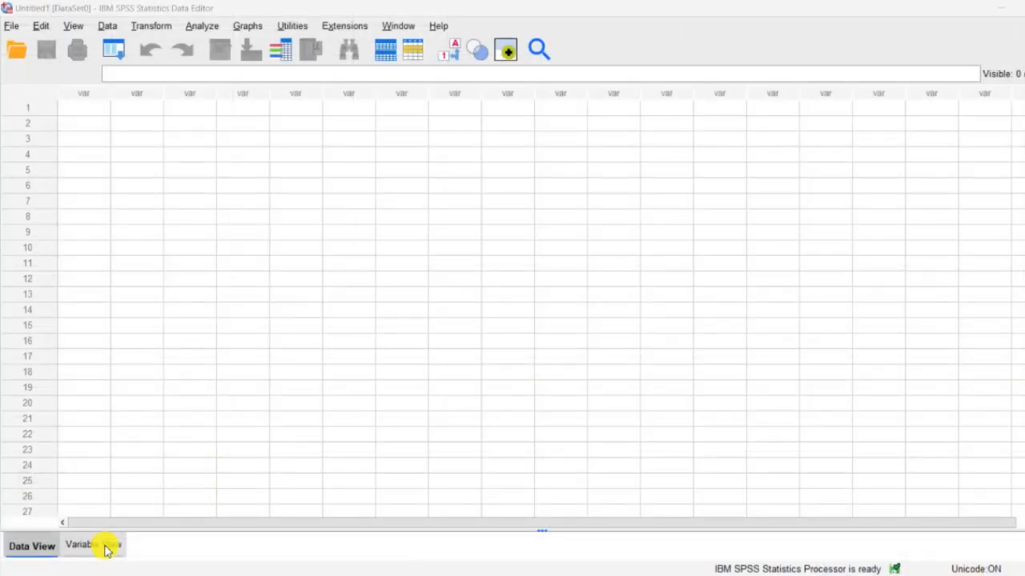
pyautogui.click(106, 551)
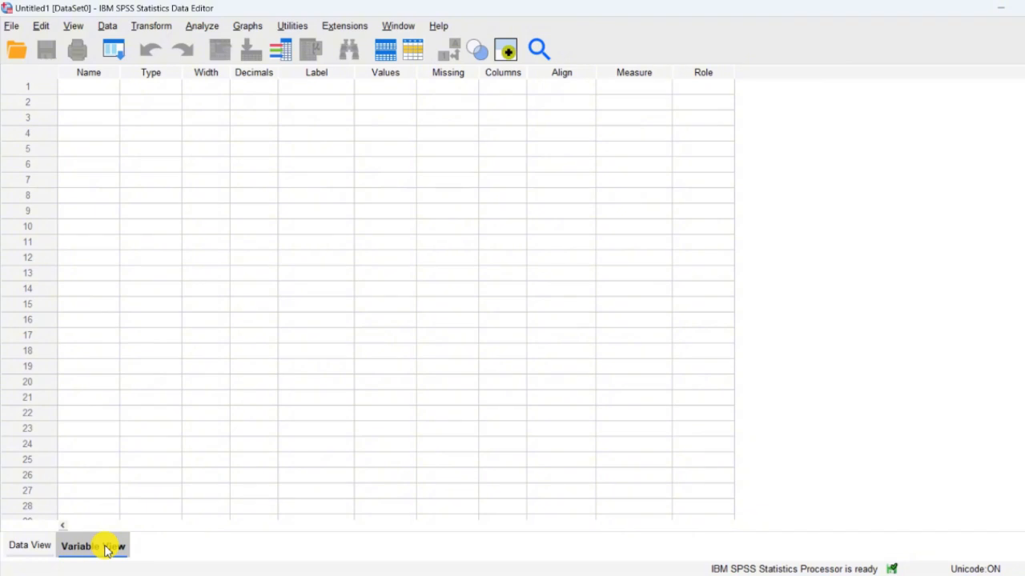
pyautogui.click(99, 91)
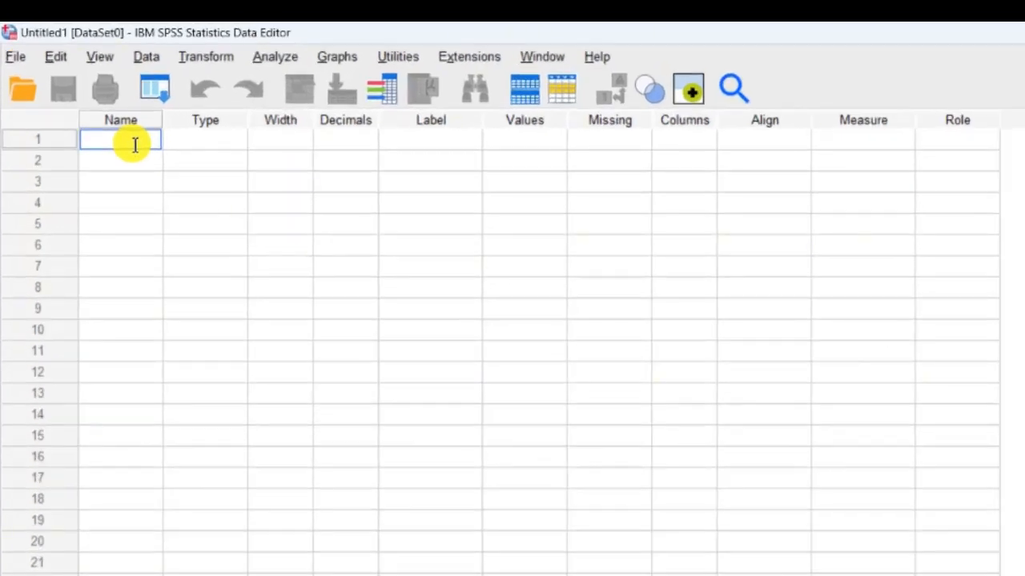
pyautogui.write('X')
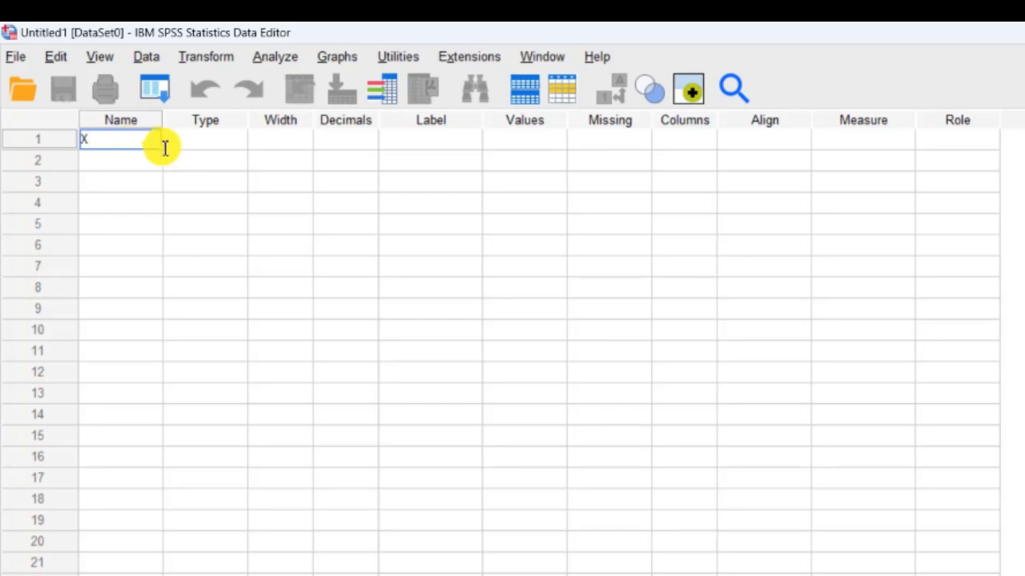
pyautogui.click(190, 145)
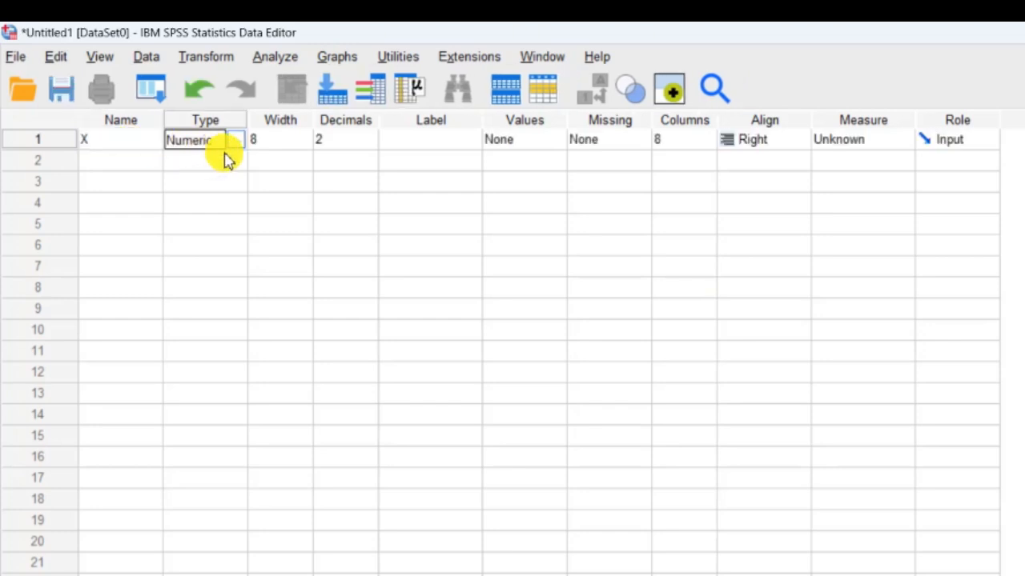
pyautogui.click(365, 147)
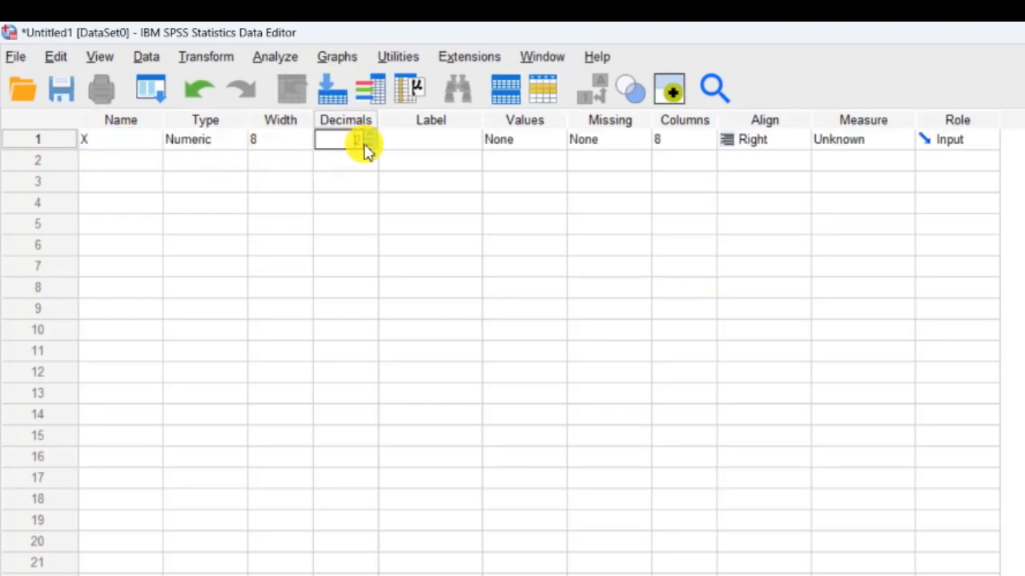
pyautogui.doubleClick(369, 144)
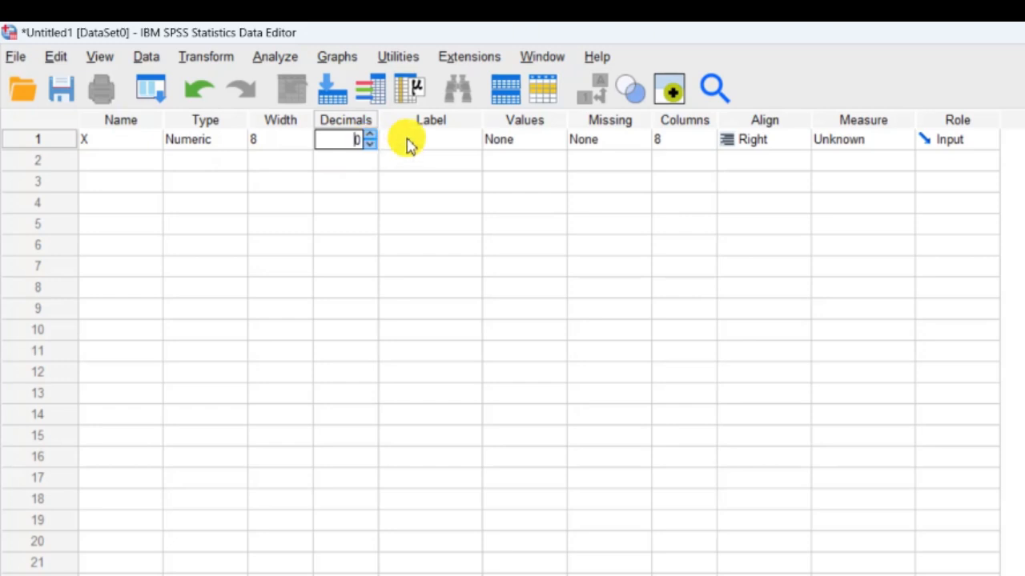
# Label variable X as "Pengetahuan Perawat".
pyautogui.click(409, 139)
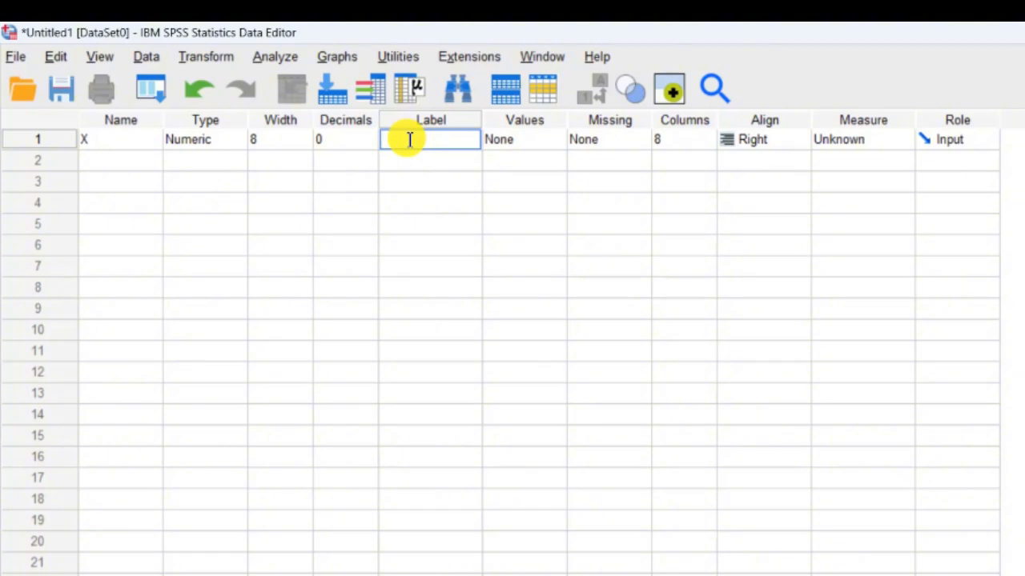
pyautogui.write('Penju')
pyautogui.write('getahuan ')
pyautogui.write('Perawat')
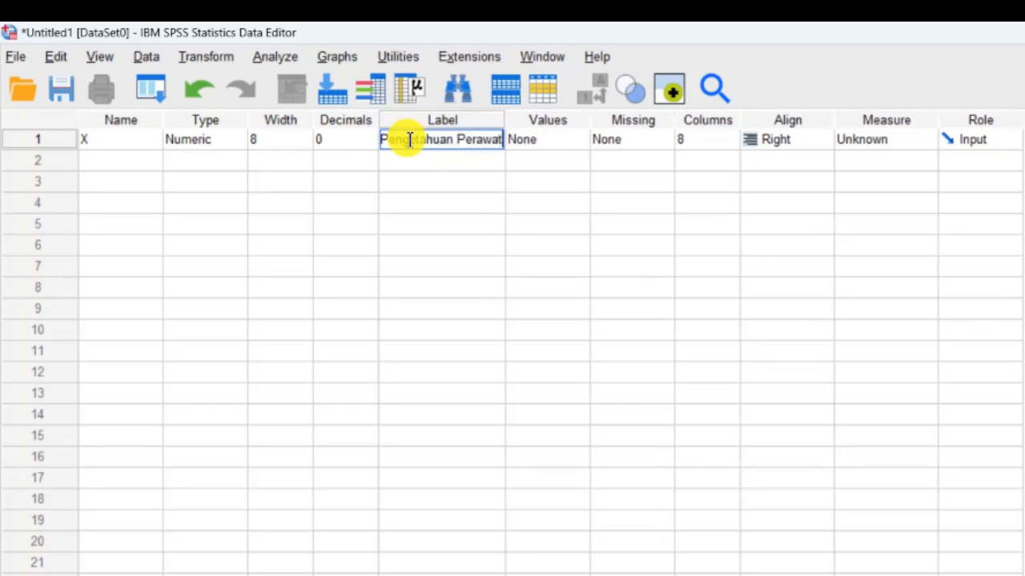
# Set variable X to Center alignment and the Scale measurement level.
pyautogui.click(771, 140)
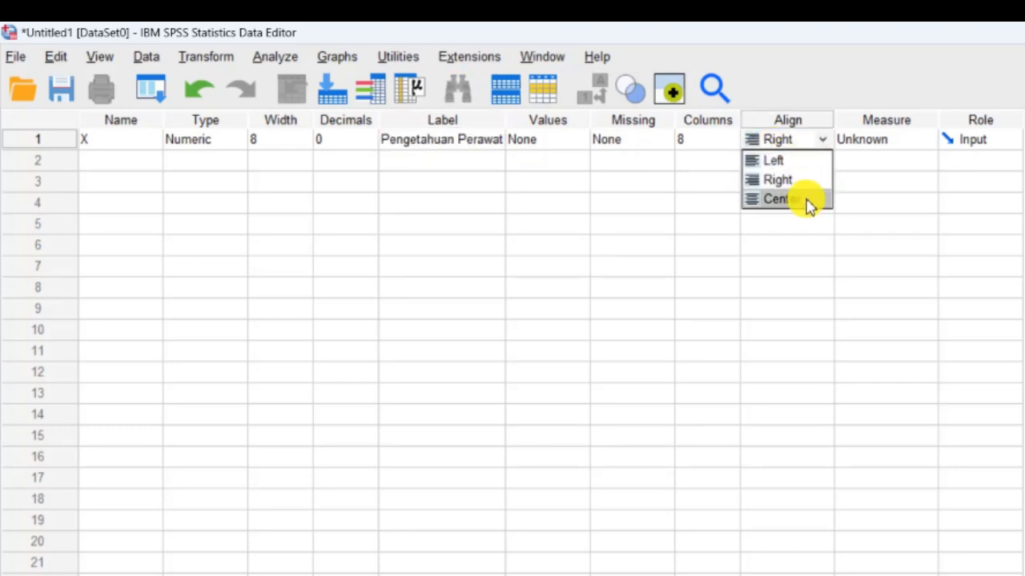
pyautogui.click(807, 205)
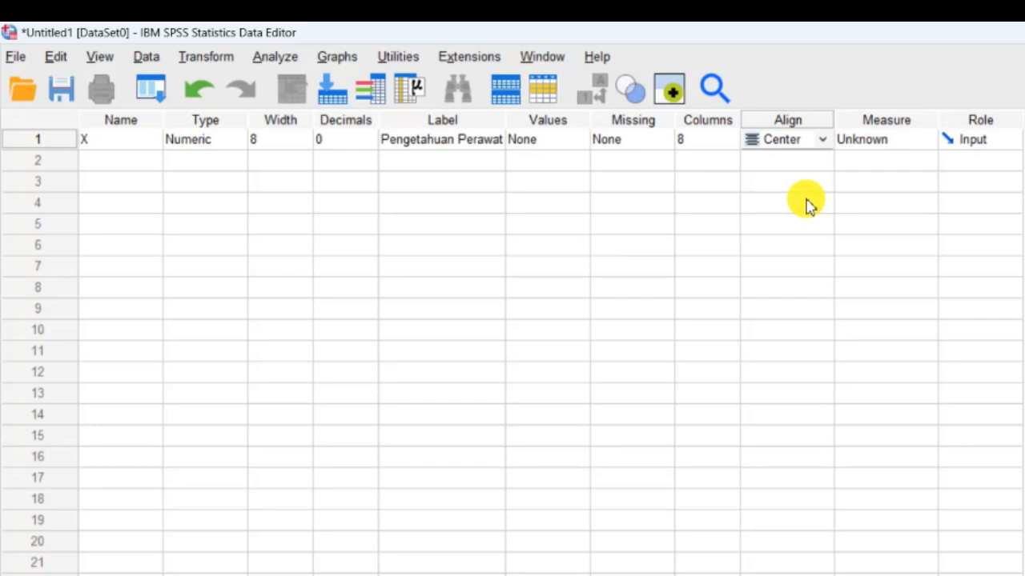
pyautogui.click(878, 141)
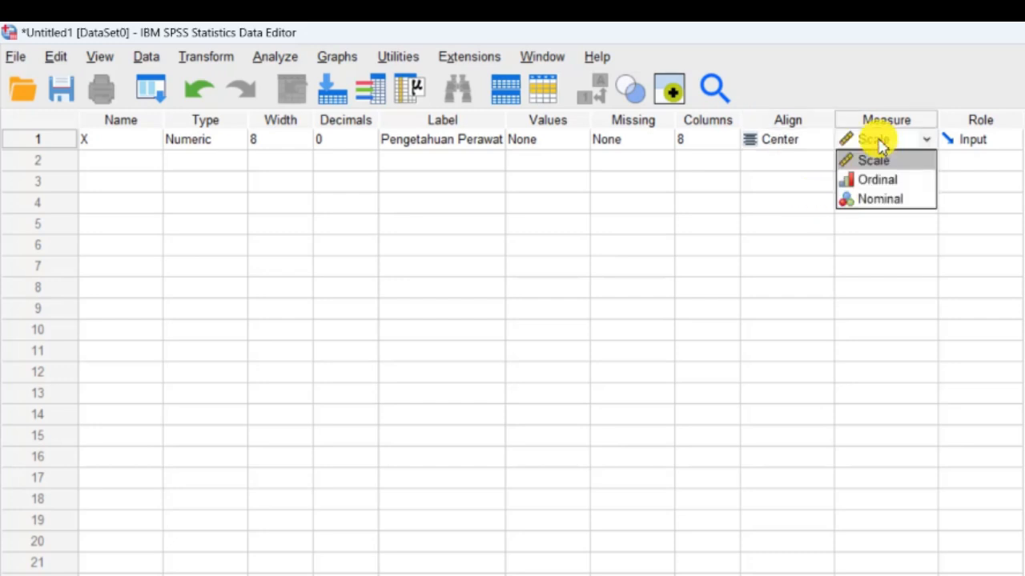
pyautogui.click(880, 162)
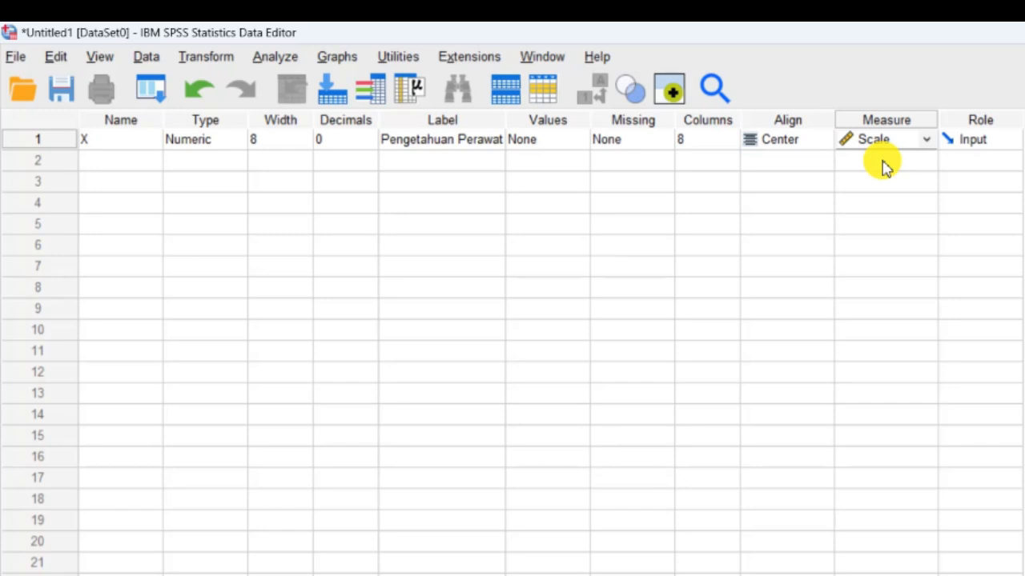
# Define a second numeric variable Y in row 2 with 0 decimals and the label "Kepuasan Pasien".
pyautogui.click(94, 163)
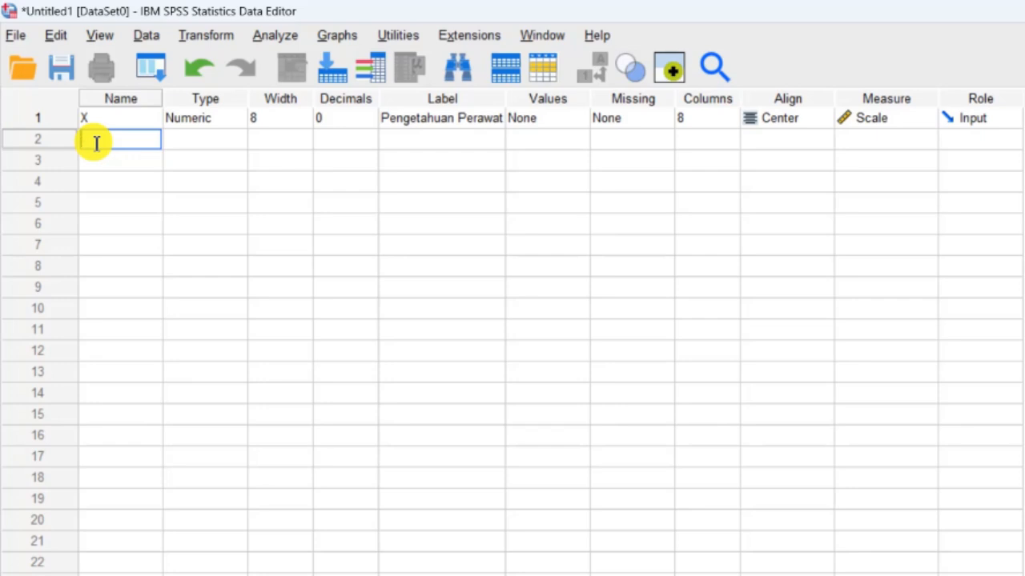
pyautogui.write('Y')
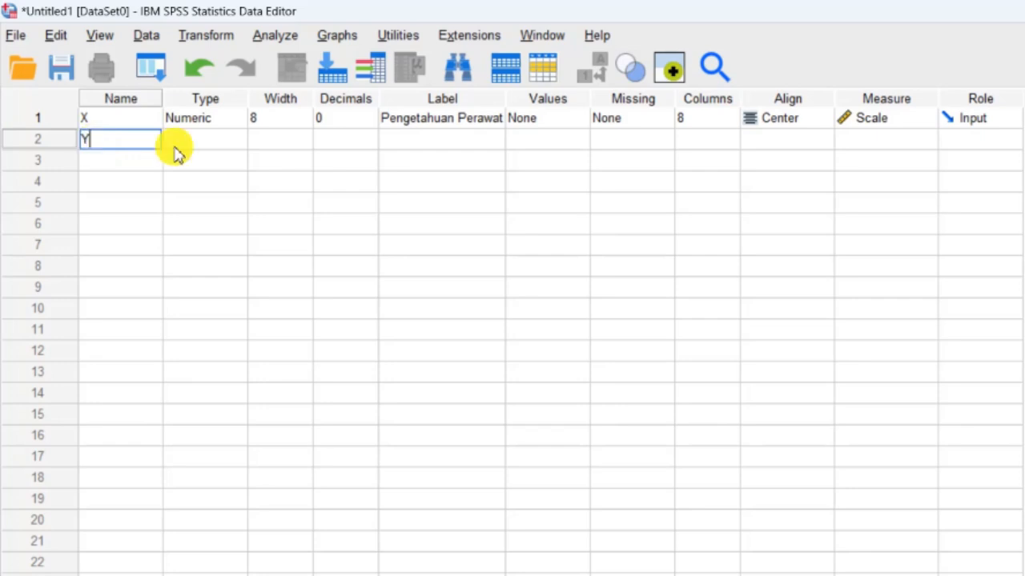
pyautogui.click(216, 146)
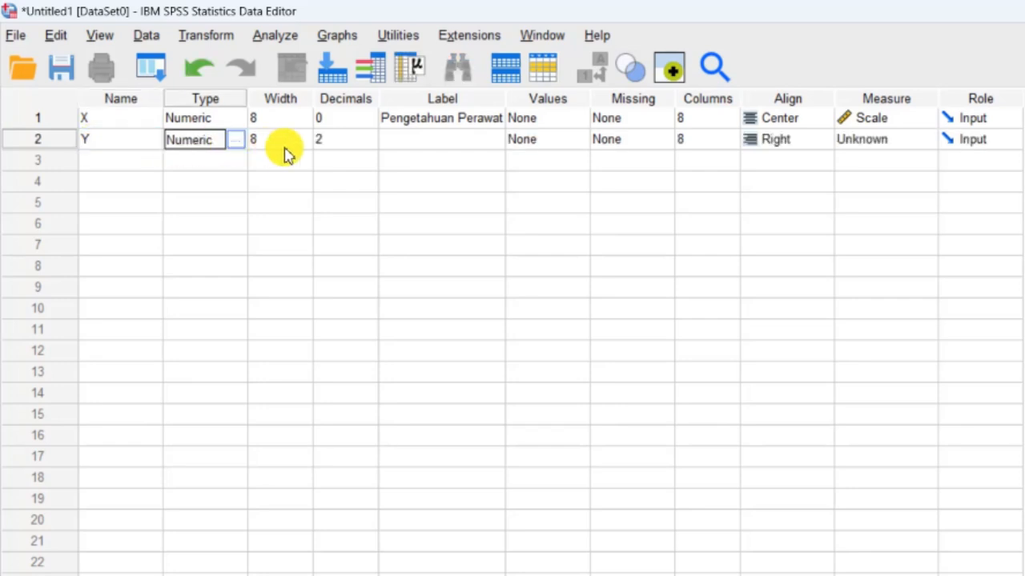
pyautogui.click(350, 140)
pyautogui.click(371, 143)
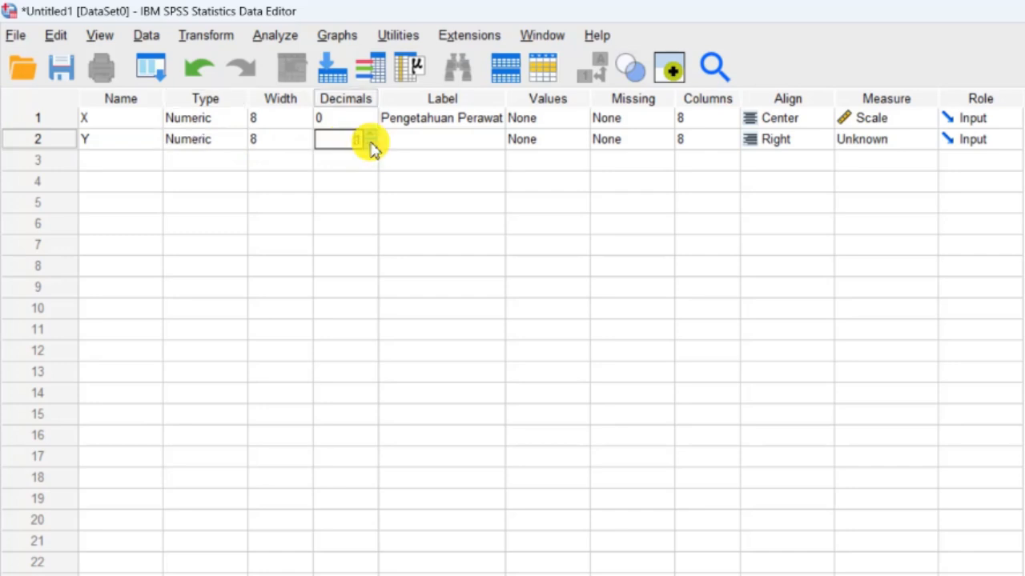
pyautogui.click(424, 132)
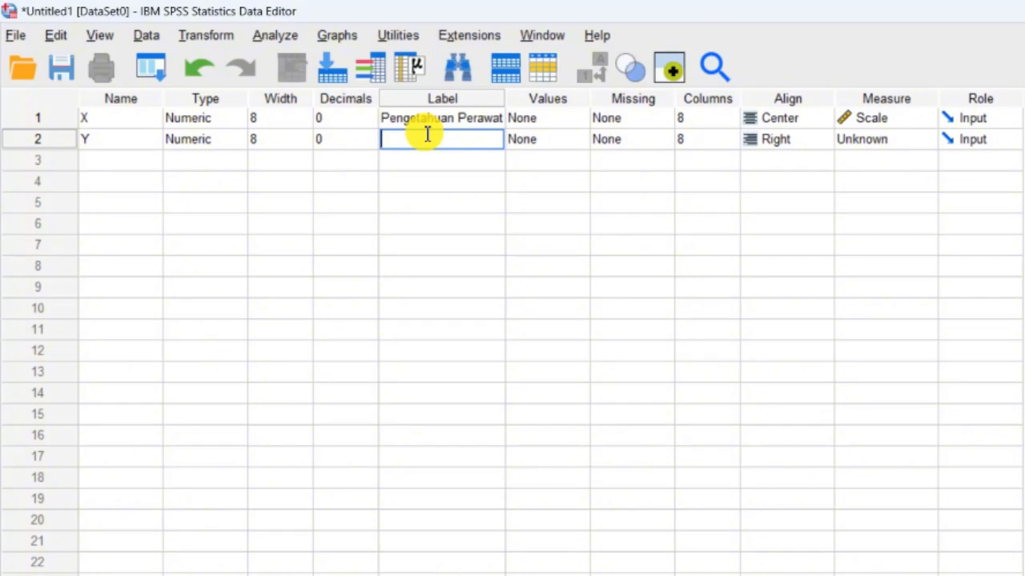
pyautogui.write('Kepuasan Pasien')
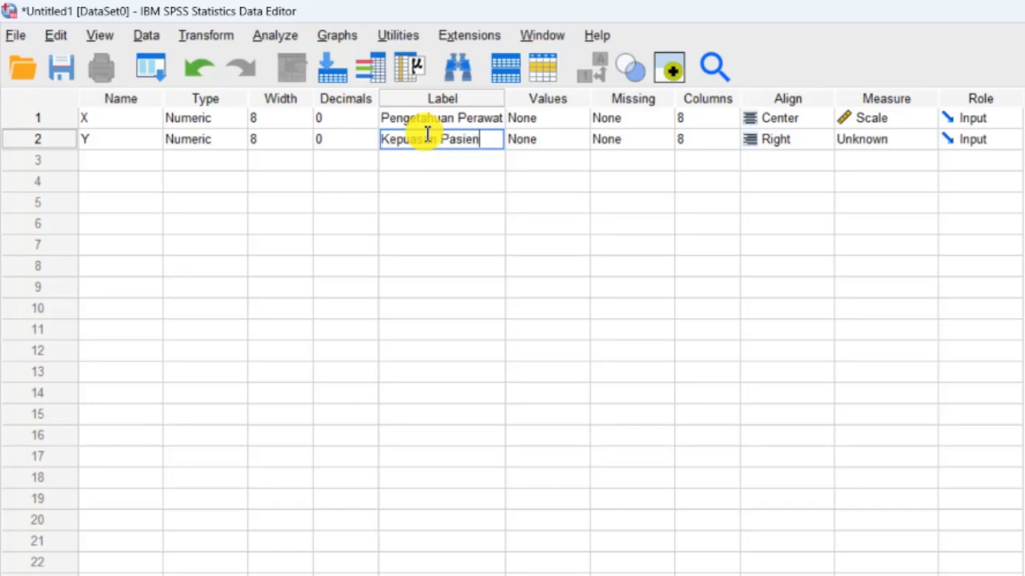
# Set variable Y to Center alignment and the Scale measurement level.
pyautogui.click(799, 141)
pyautogui.click(789, 199)
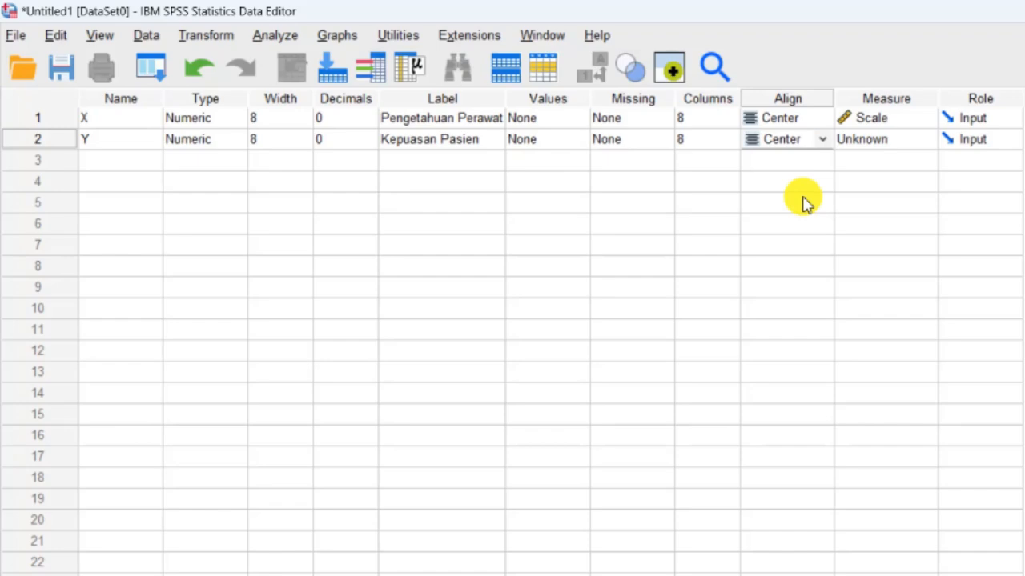
pyautogui.click(913, 149)
pyautogui.click(901, 165)
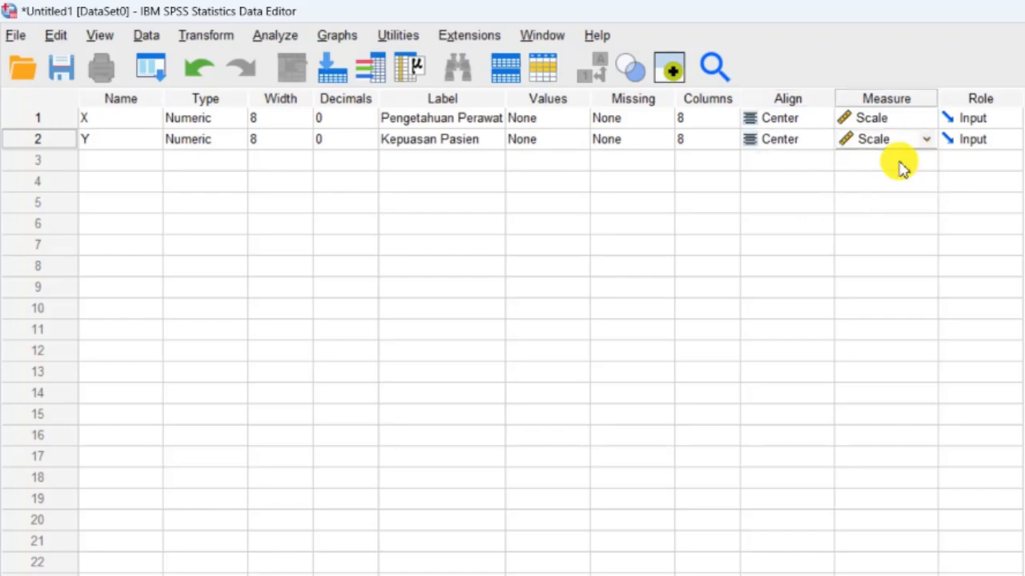
# Copy the Pengetahuan Perawat scores in F4:F33 from the Excel workbook into the X data column in SPSS, starting at row 1.
pyautogui.click(581, 573)
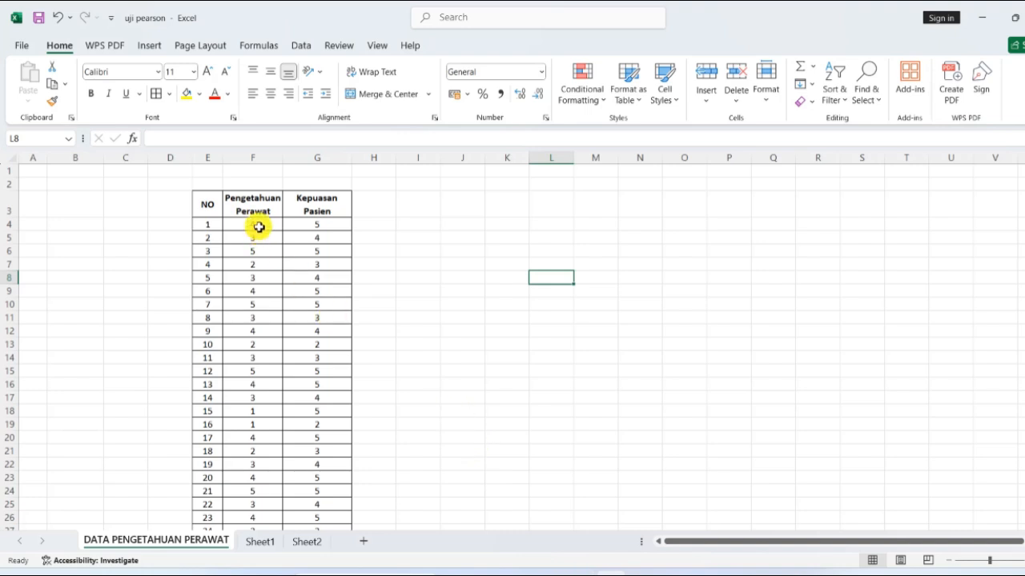
pyautogui.moveTo(256, 228); pyautogui.dragTo(254, 494)
pyautogui.hotkey('ctrl', 'c')
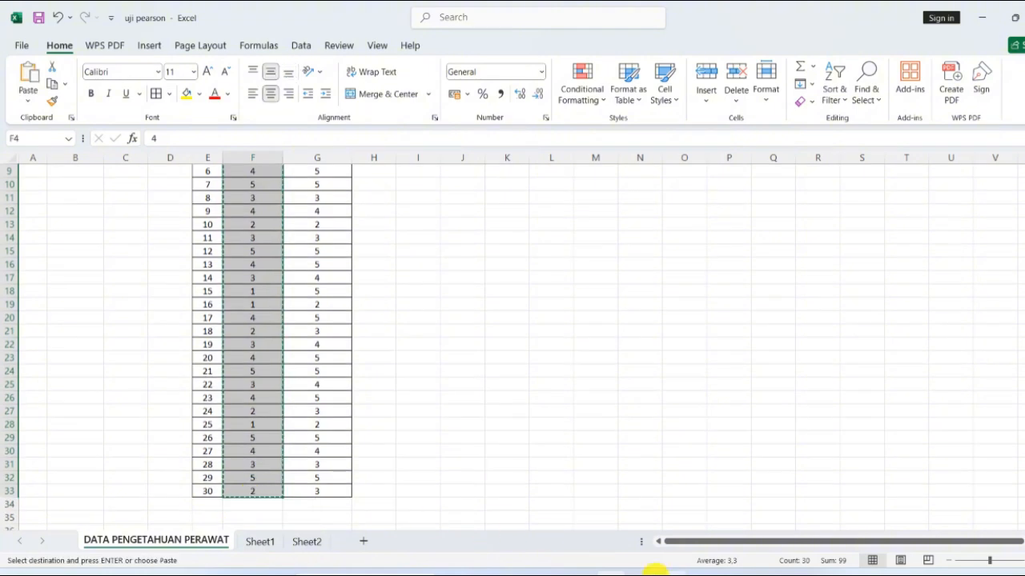
pyautogui.click(792, 569)
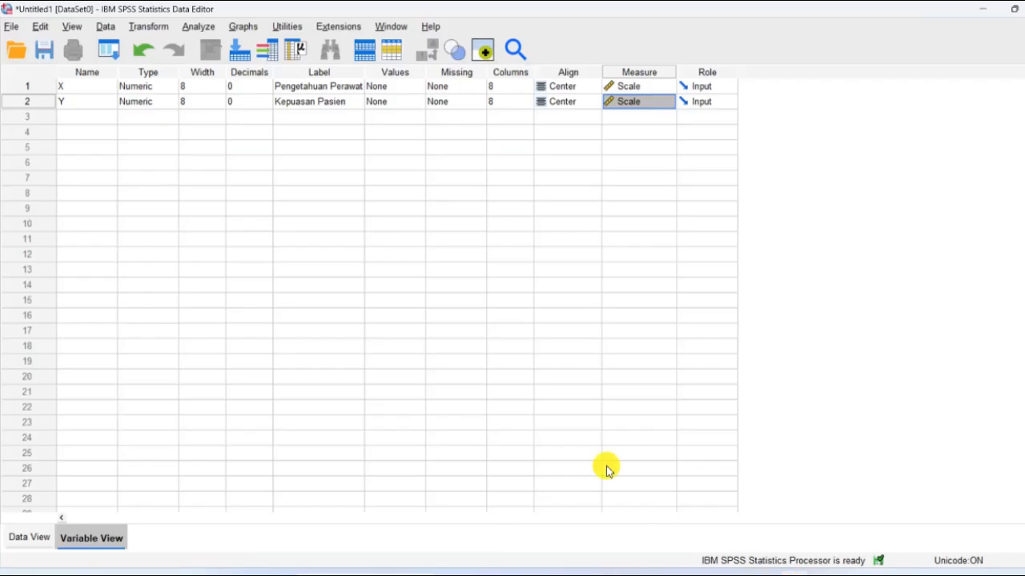
pyautogui.click(24, 541)
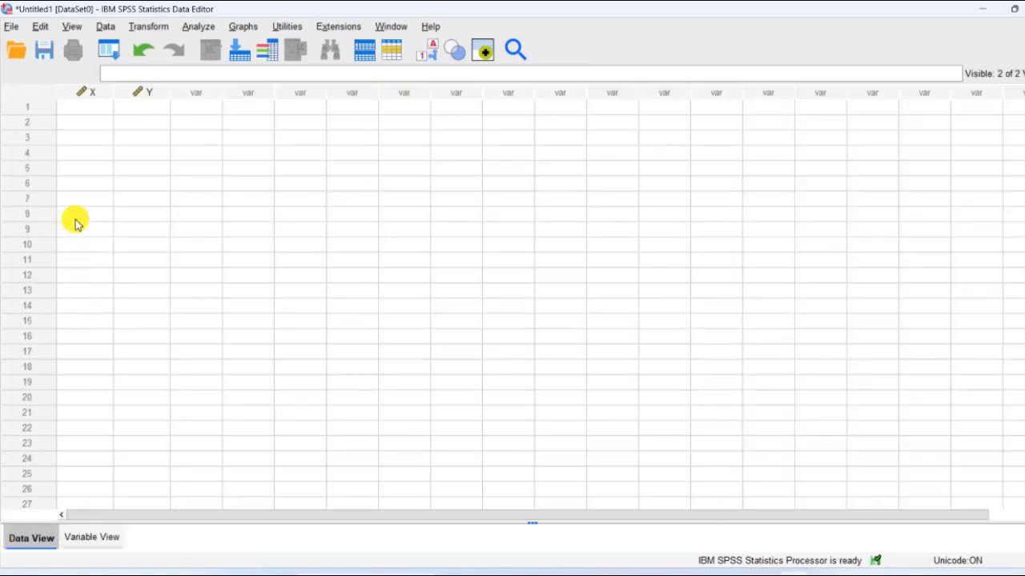
pyautogui.click(83, 106)
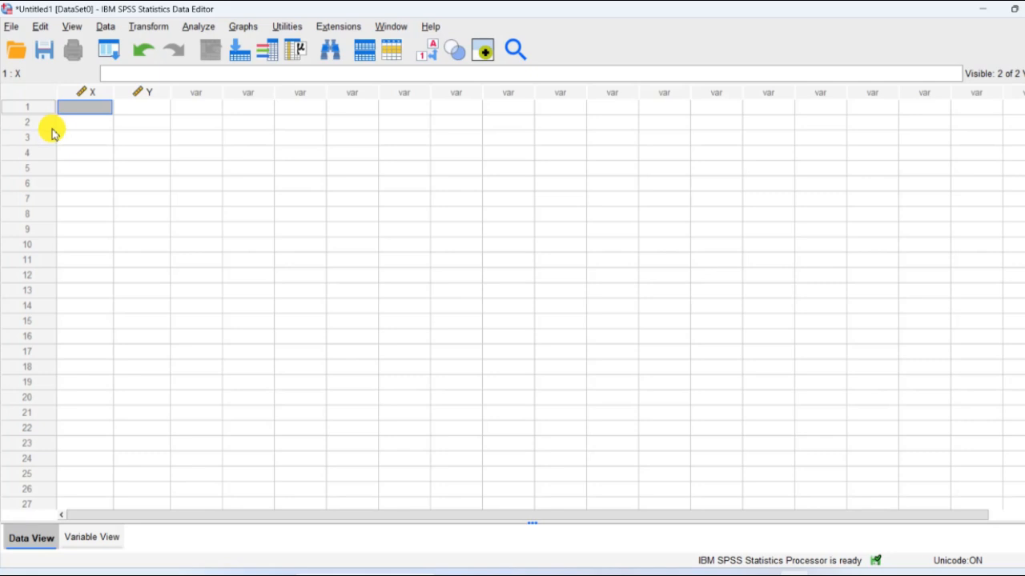
pyautogui.hotkey('ctrl', 'v')
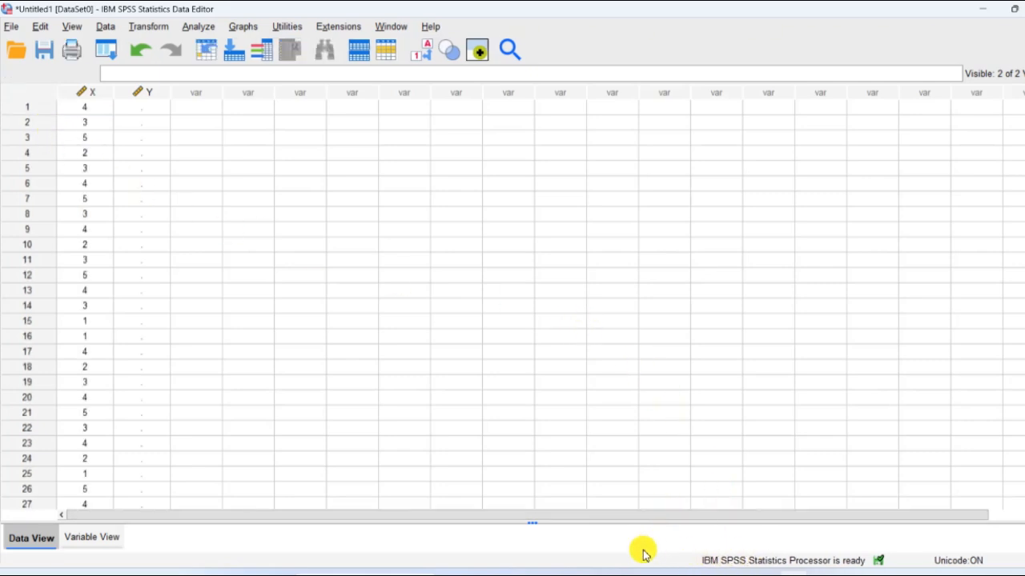
# Copy the Kepuasan Pasien scores in G4:G33 from the Excel workbook into the Y data column in SPSS, starting at row 1.
pyautogui.moveTo(611, 570)
pyautogui.click(540, 464)
pyautogui.scroll(3, 382, 281)
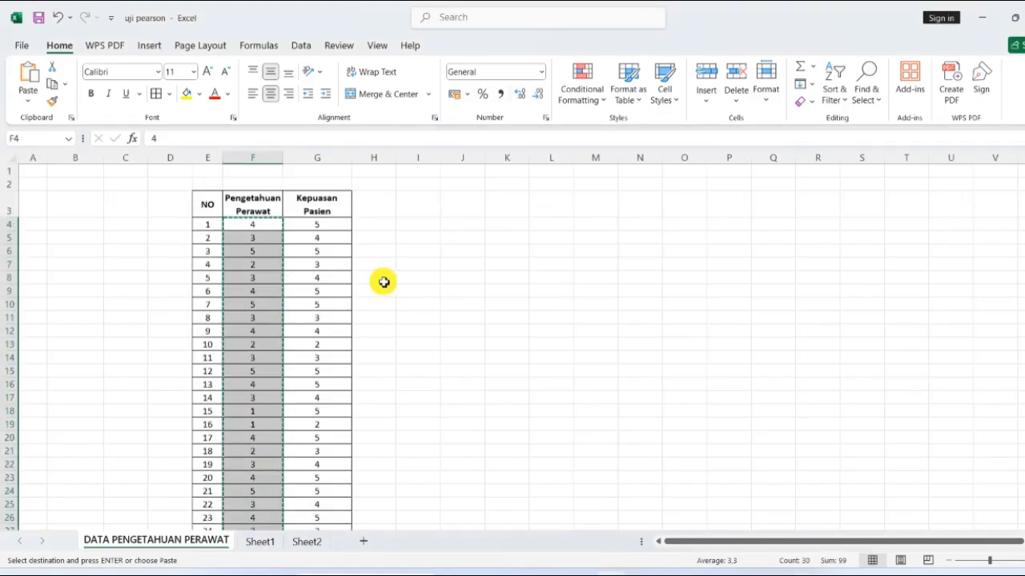
pyautogui.moveTo(313, 228); pyautogui.dragTo(326, 516)
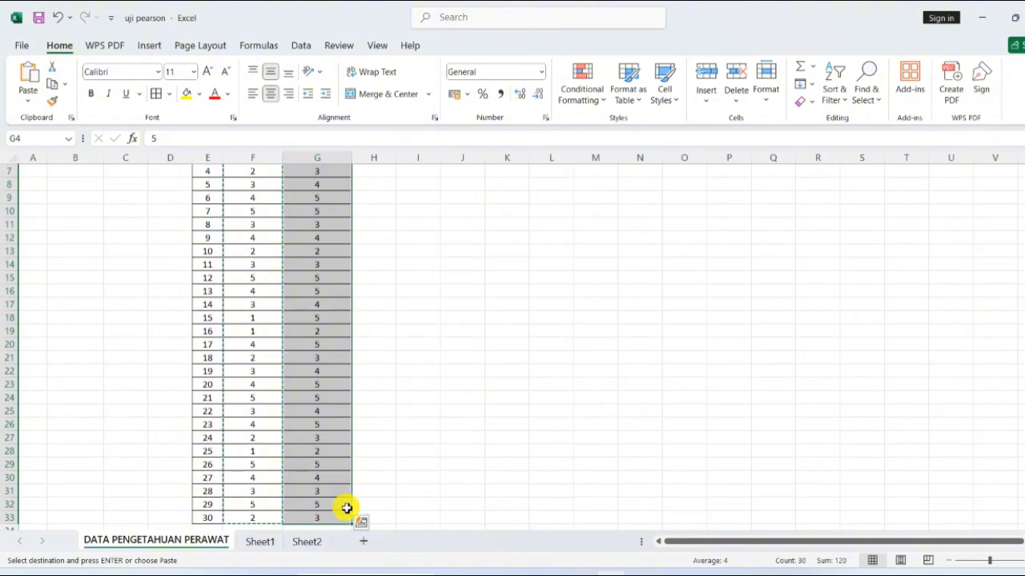
pyautogui.hotkey('ctrl', 'c')
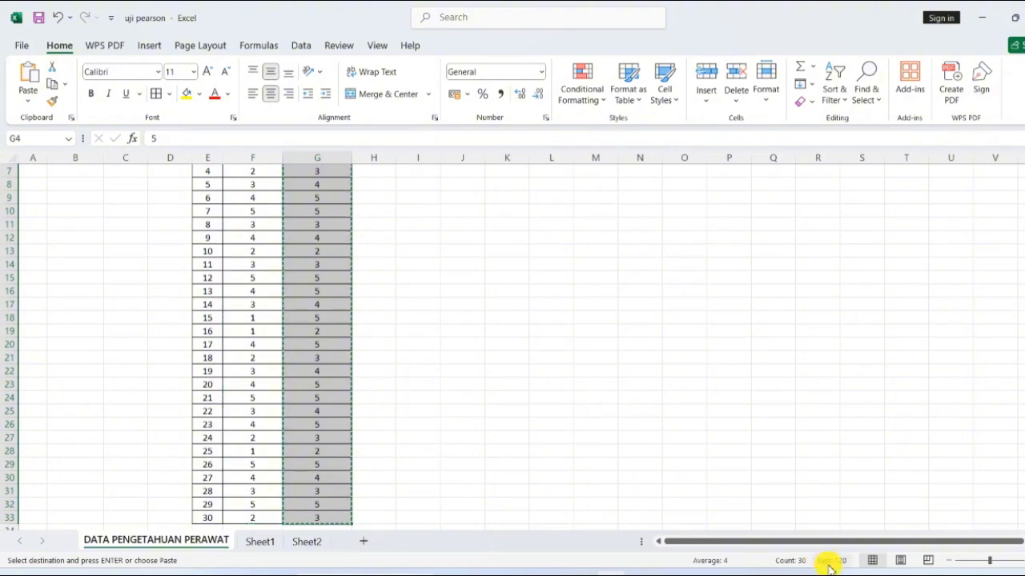
pyautogui.click(794, 574)
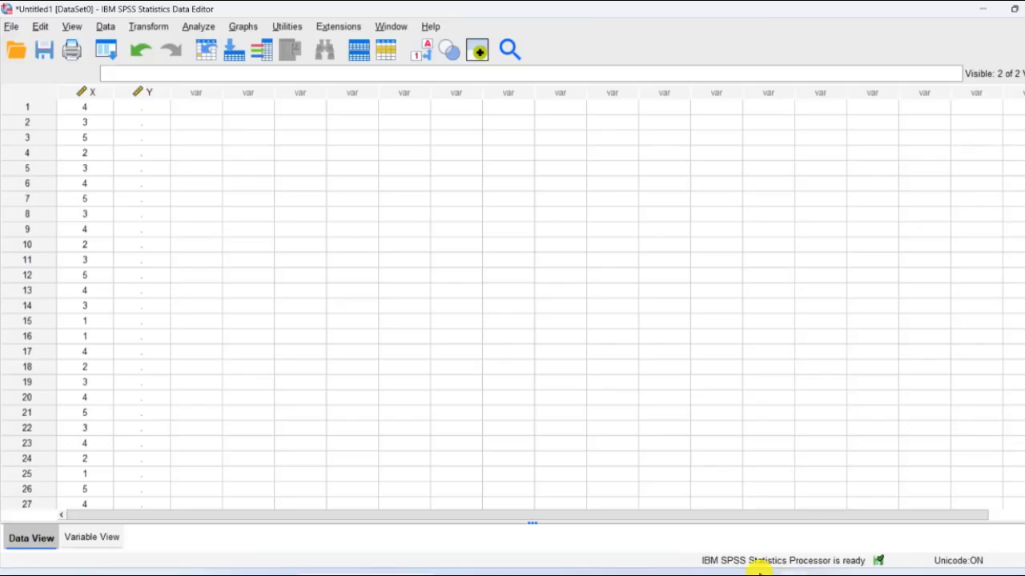
pyautogui.click(142, 110)
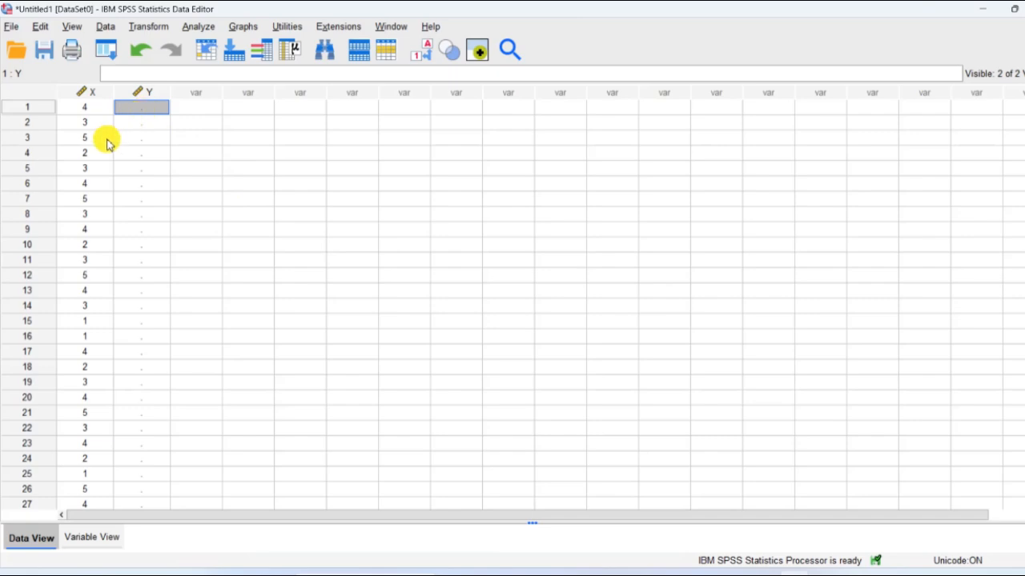
pyautogui.hotkey('ctrl', 'v')
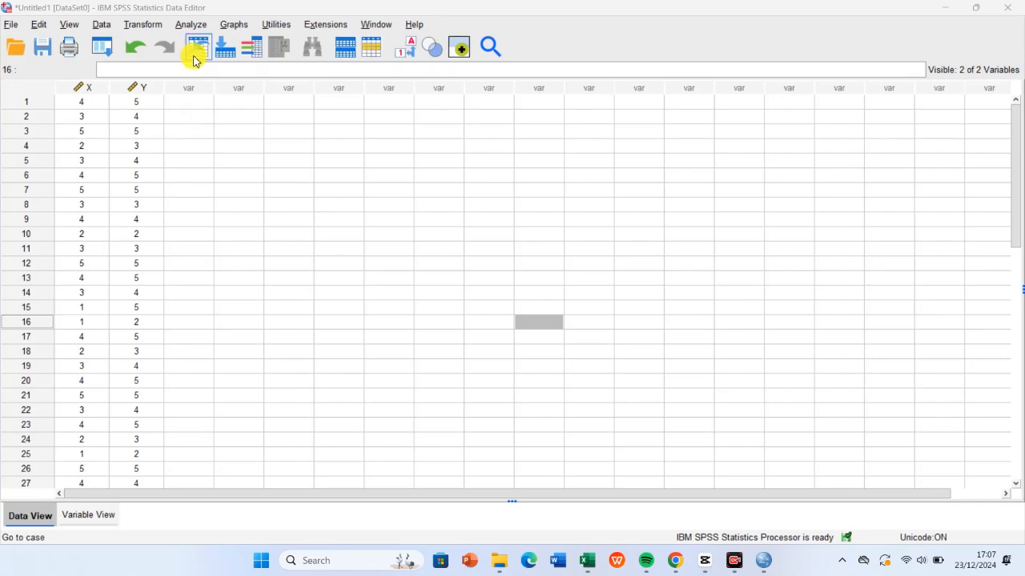
# Run a legacy one-sample Kolmogorov-Smirnov test on Pengetahuan Perawat [X] and Kepuasan Pasien [Y] against the Normal distribution using sample data.
pyautogui.click(192, 25)
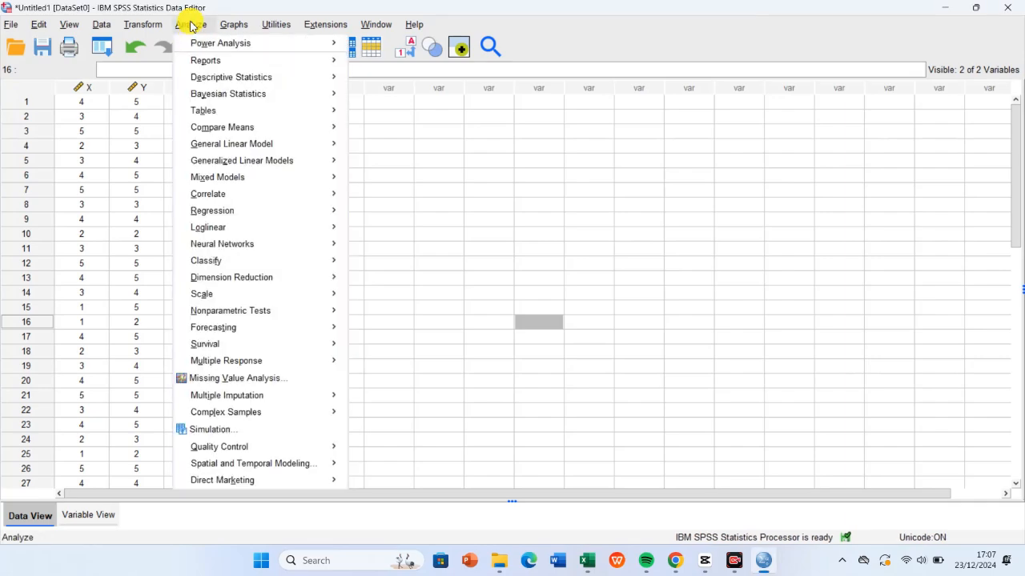
pyautogui.moveTo(270, 316)
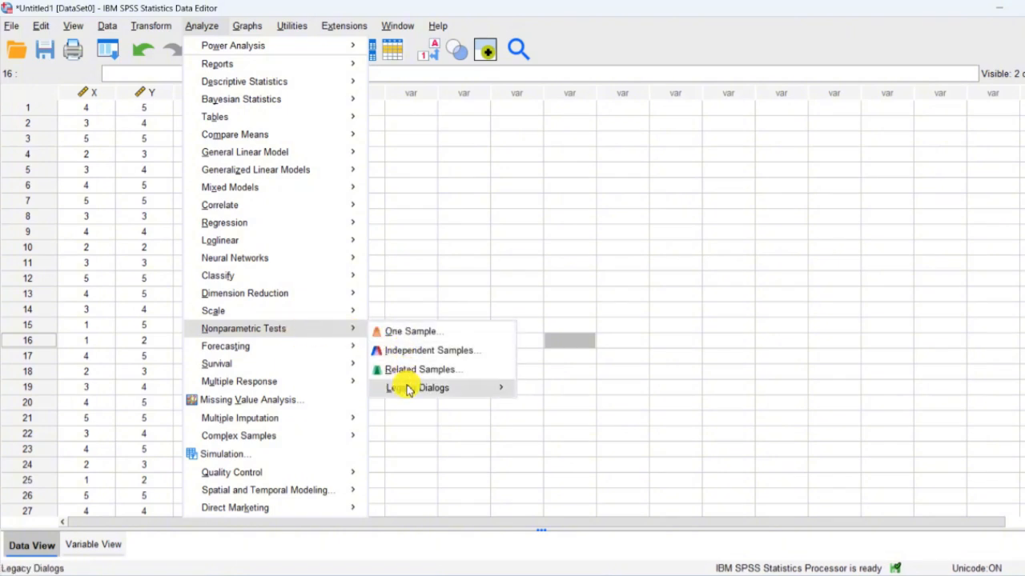
pyautogui.moveTo(408, 390)
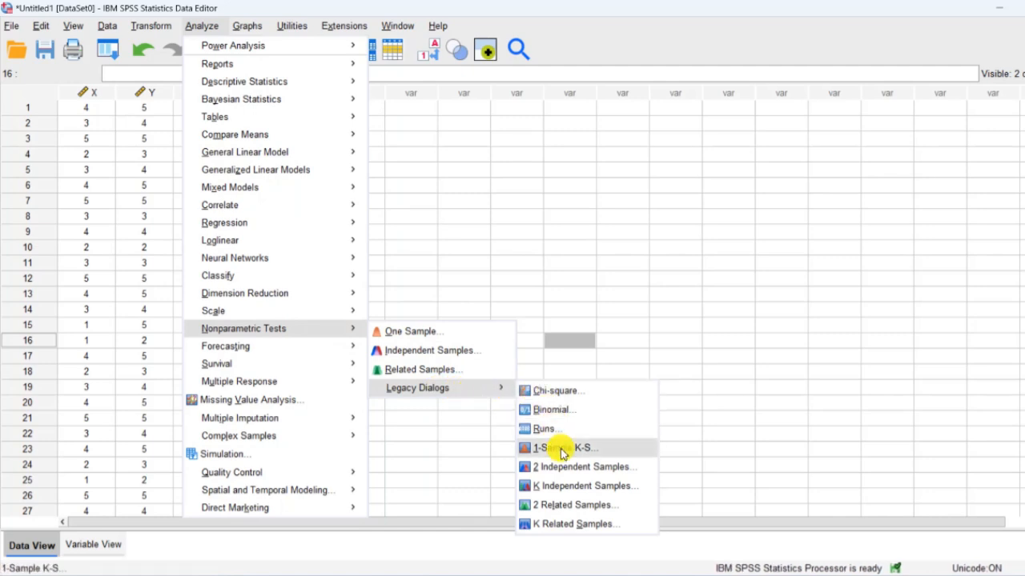
pyautogui.click(563, 449)
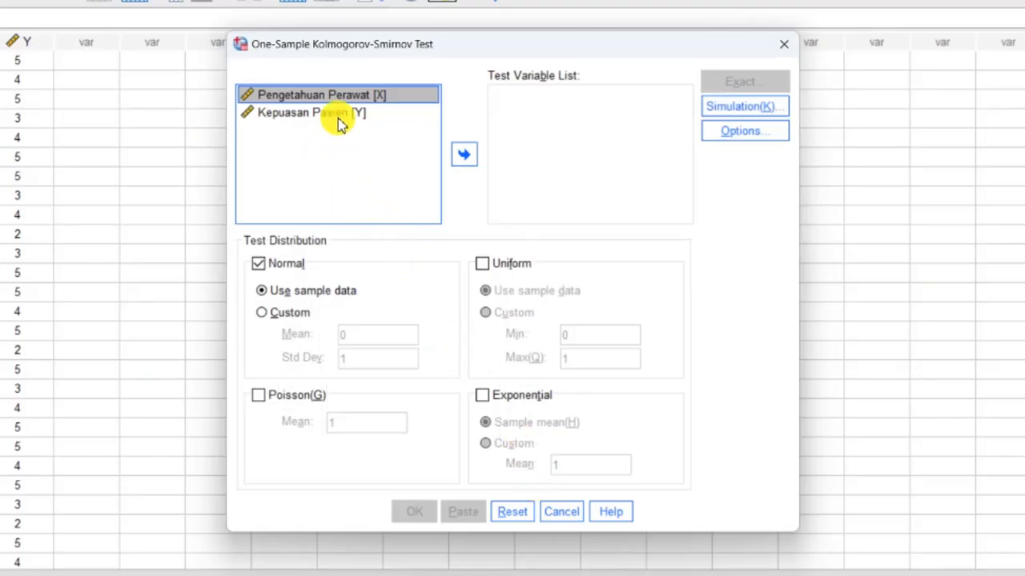
pyautogui.keyDown('shift'); pyautogui.click(340, 116); pyautogui.keyUp('shift')
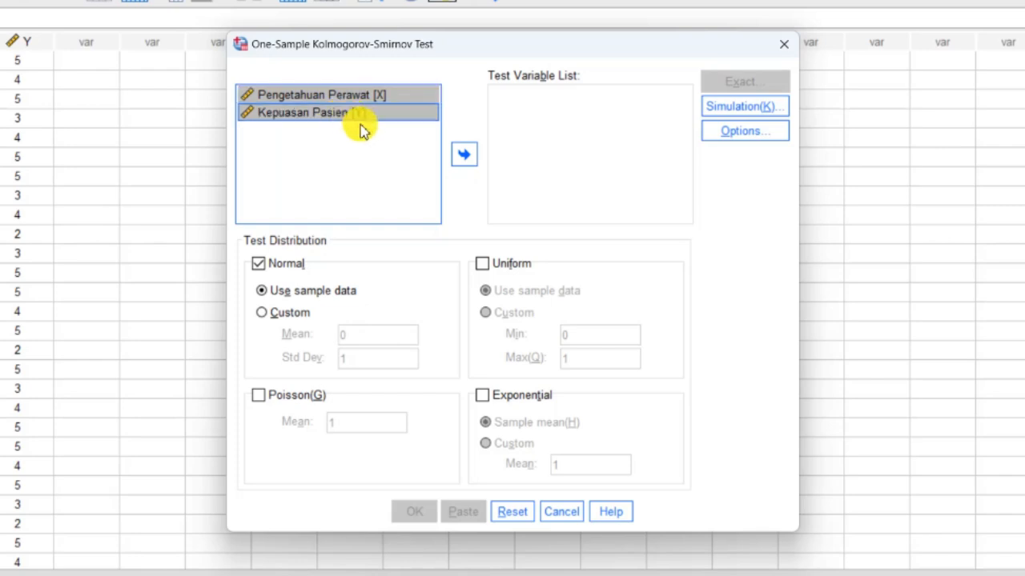
pyautogui.click(466, 155)
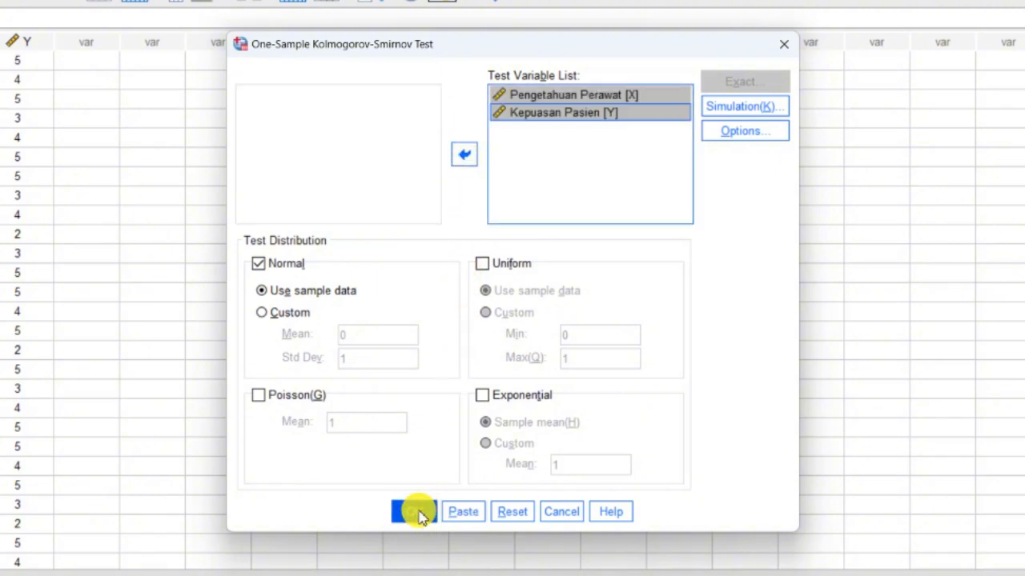
pyautogui.click(414, 511)
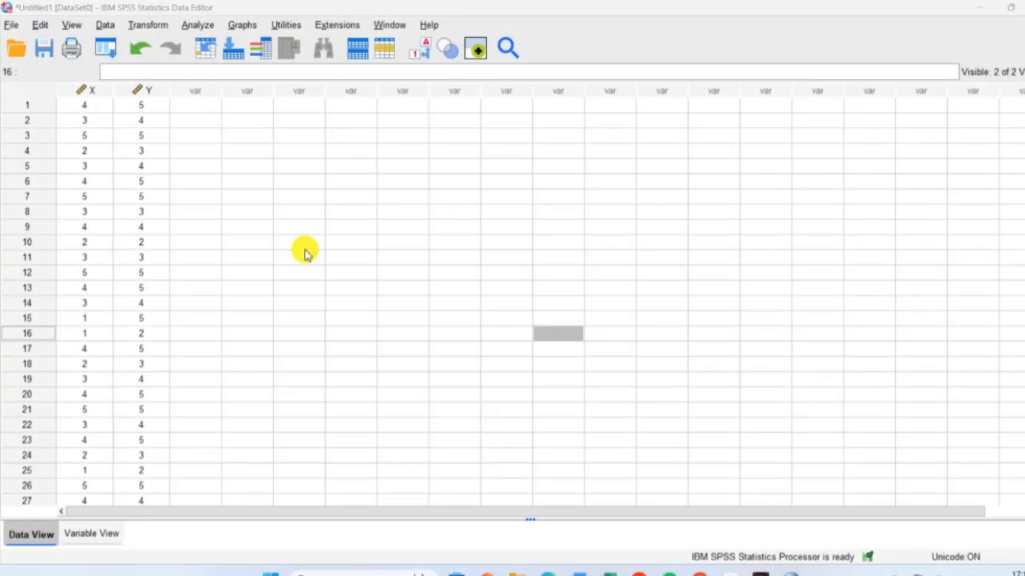
# Run a two-tailed bivariate Pearson correlation between Pengetahuan Perawat [X] and Kepuasan Pasien [Y], flagging significant correlations.
pyautogui.click(196, 25)
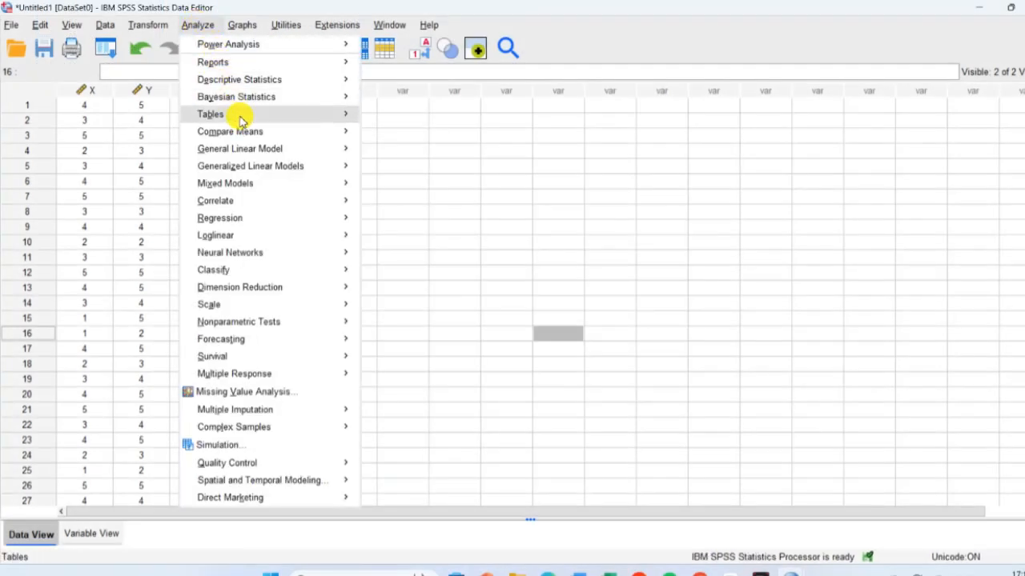
pyautogui.moveTo(242, 205)
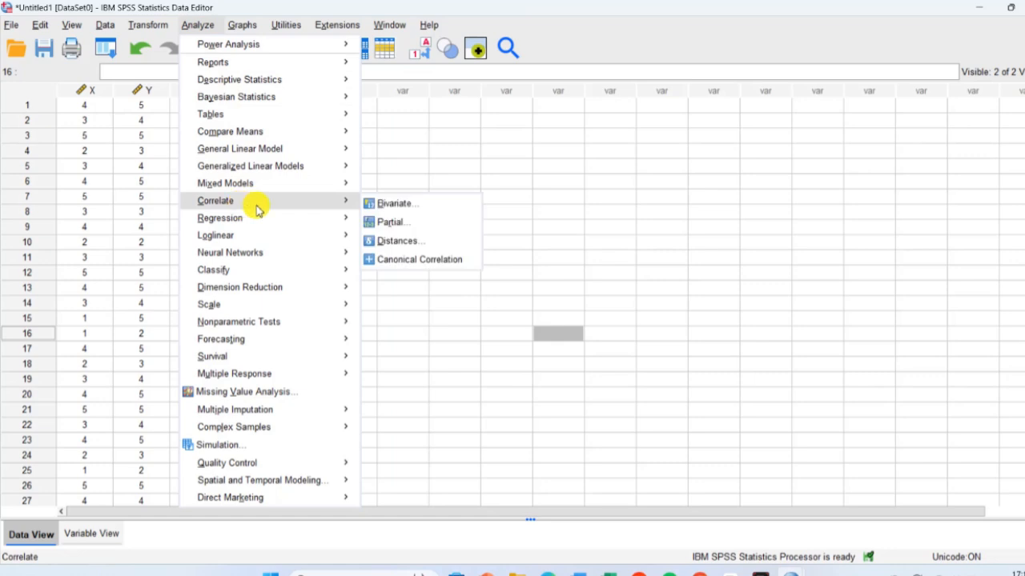
pyautogui.click(395, 207)
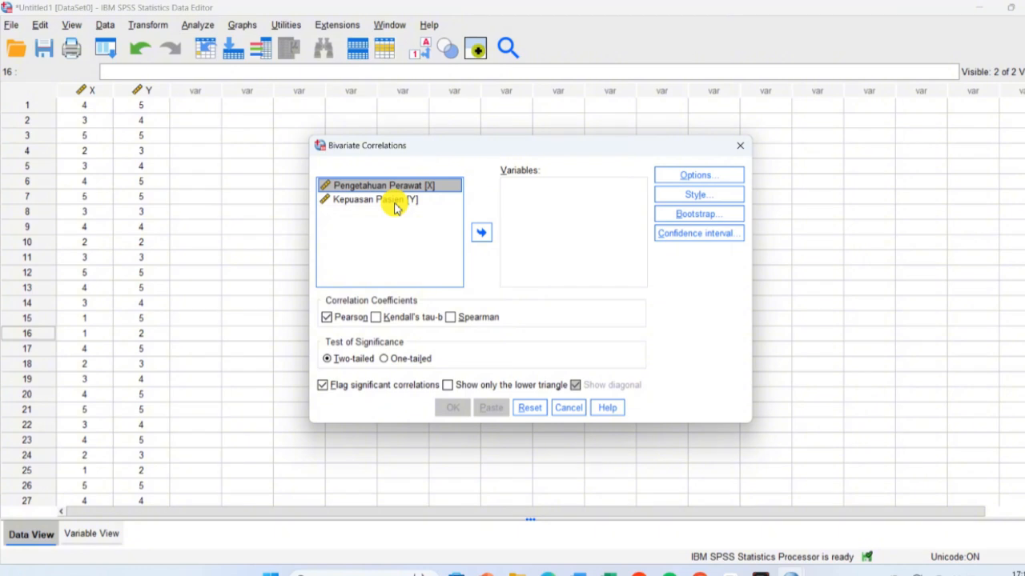
pyautogui.keyDown('shift'); pyautogui.click(393, 201); pyautogui.keyUp('shift')
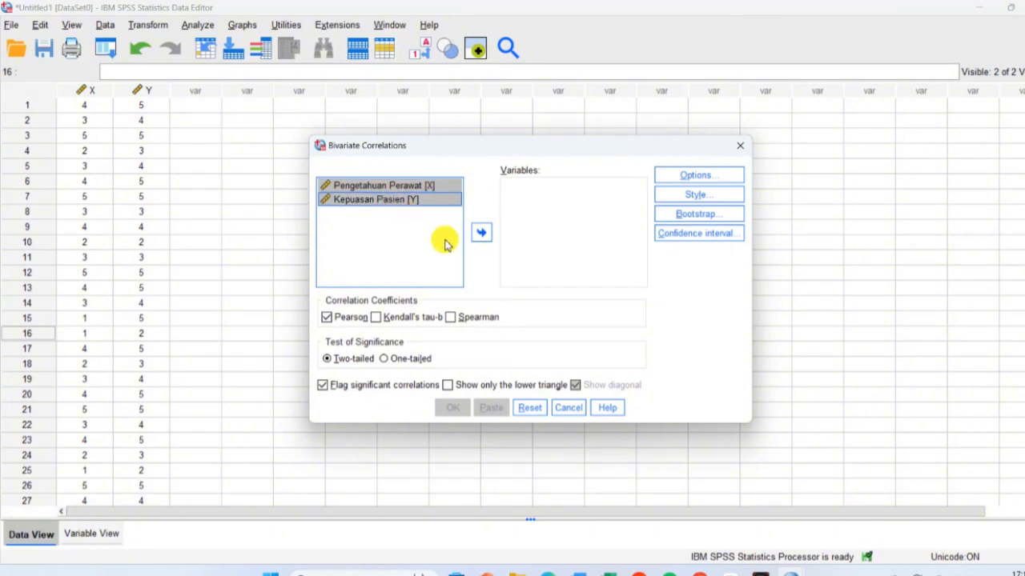
pyautogui.click(483, 234)
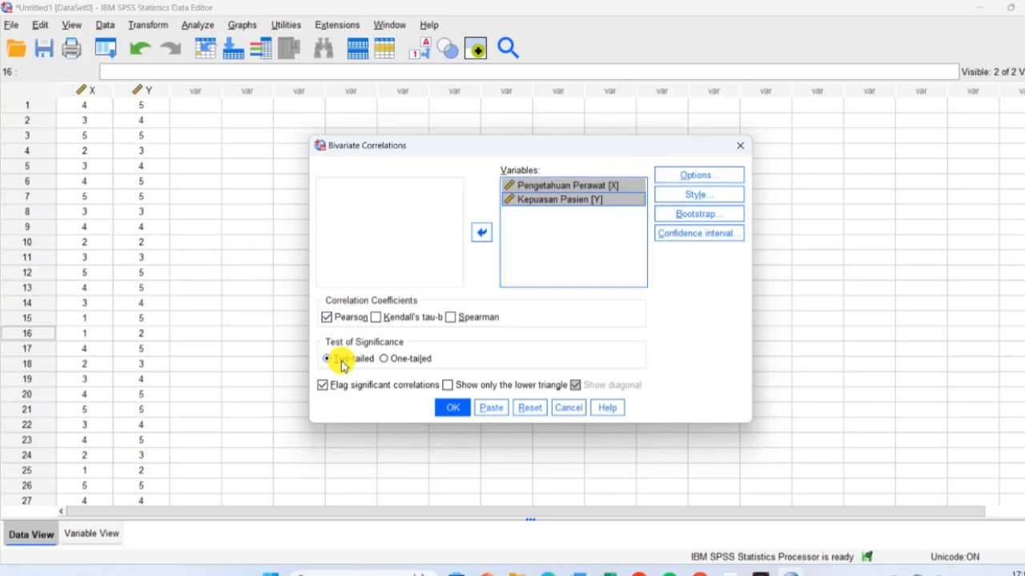
pyautogui.click(453, 408)
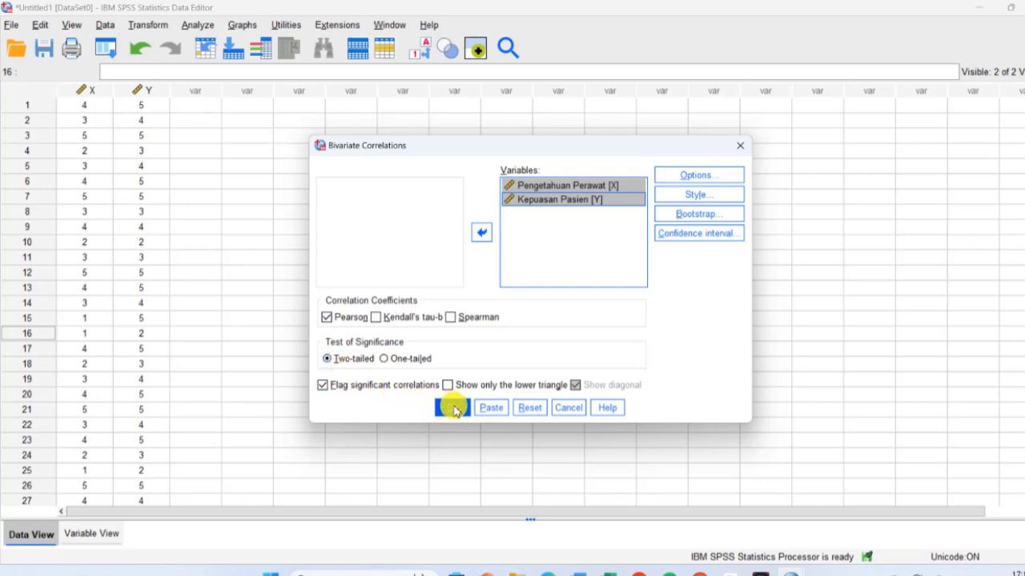